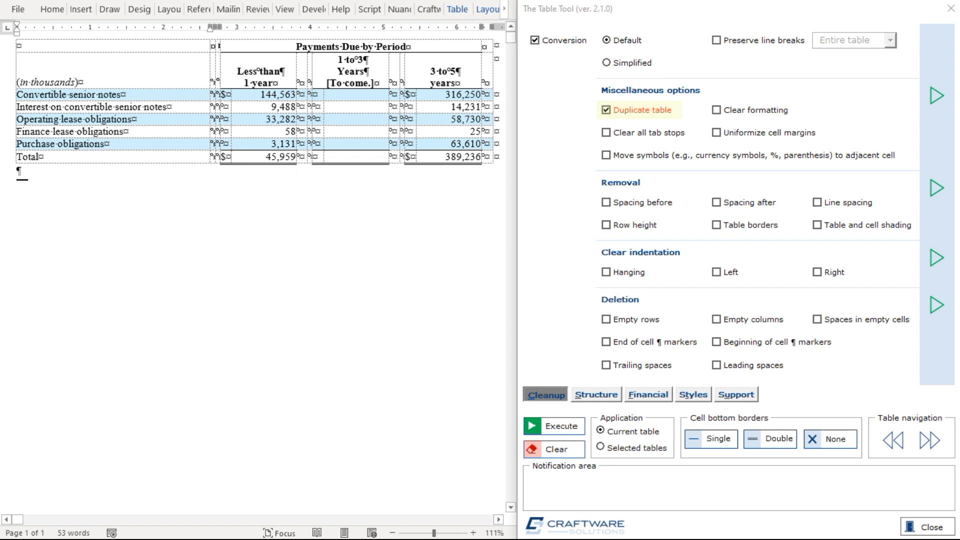
- Run the Default conversion on a duplicate of the payments table and add the centred label "▲ Simplified Option ▲ ▼ Default Option ▼" above the result
{"action": "left_click", "coordinate": [547, 429]}
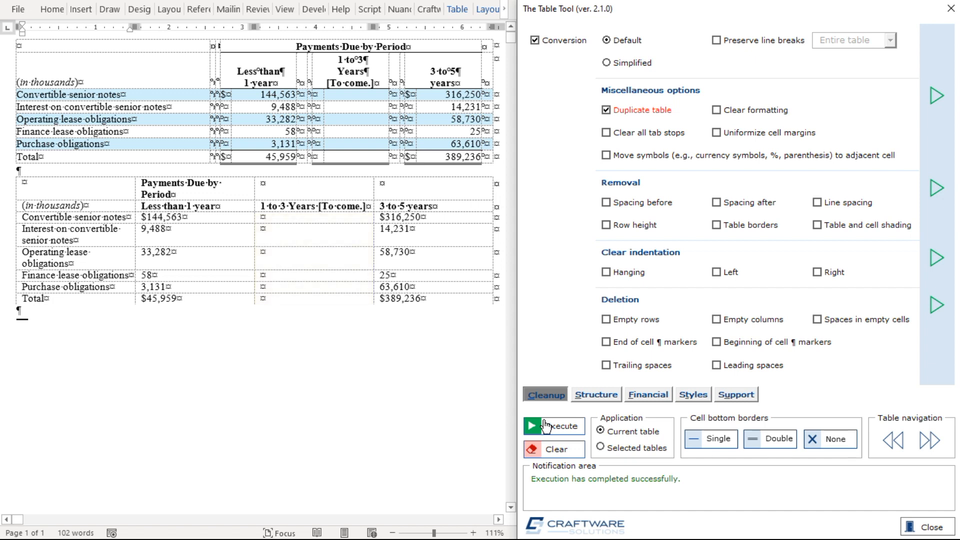
{"action": "left_click", "coordinate": [57, 192]}
{"action": "key", "text": "ctrl+shift+Return"}
{"action": "key", "text": "ctrl+e"}
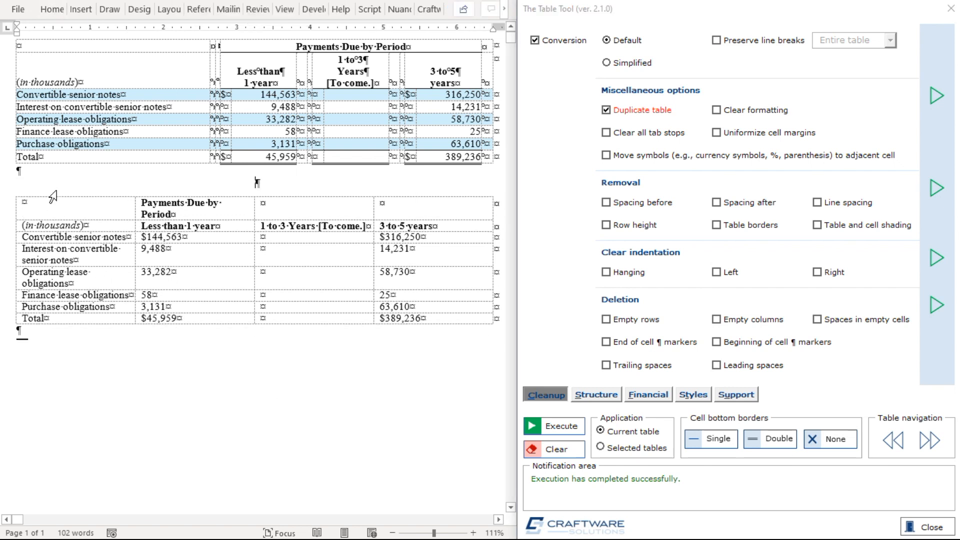
{"action": "type", "text": "▲ Simplified Option ▲ ▼ Default Option ▼"}
{"action": "key", "text": "ctrl+Home"}
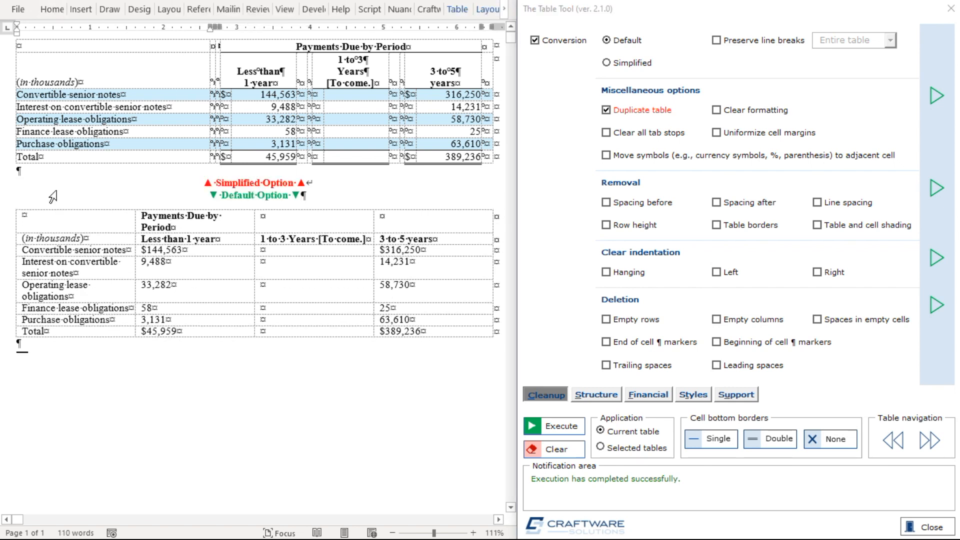
- Convert a duplicate of the original payments table using the Simplified conversion option
{"action": "left_click", "coordinate": [628, 63]}
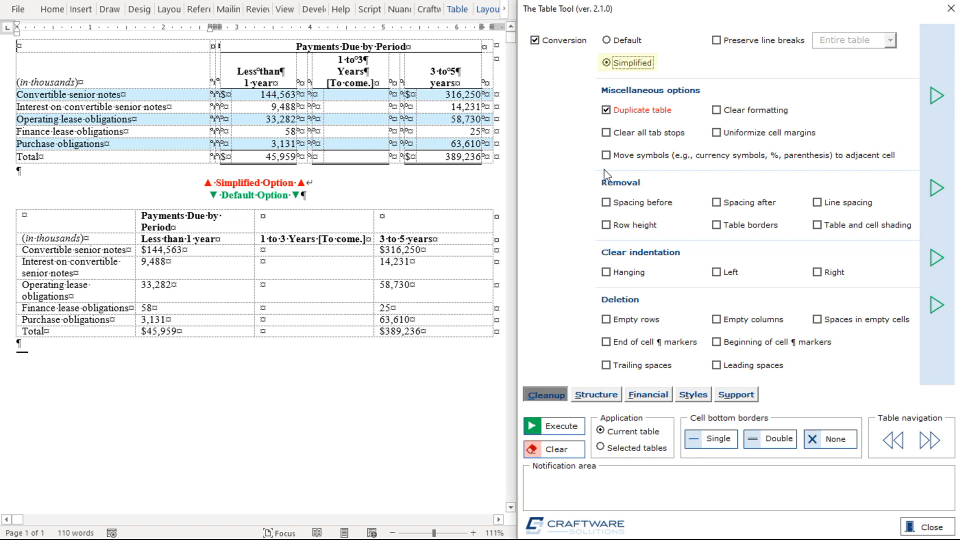
{"action": "left_click", "coordinate": [569, 426]}
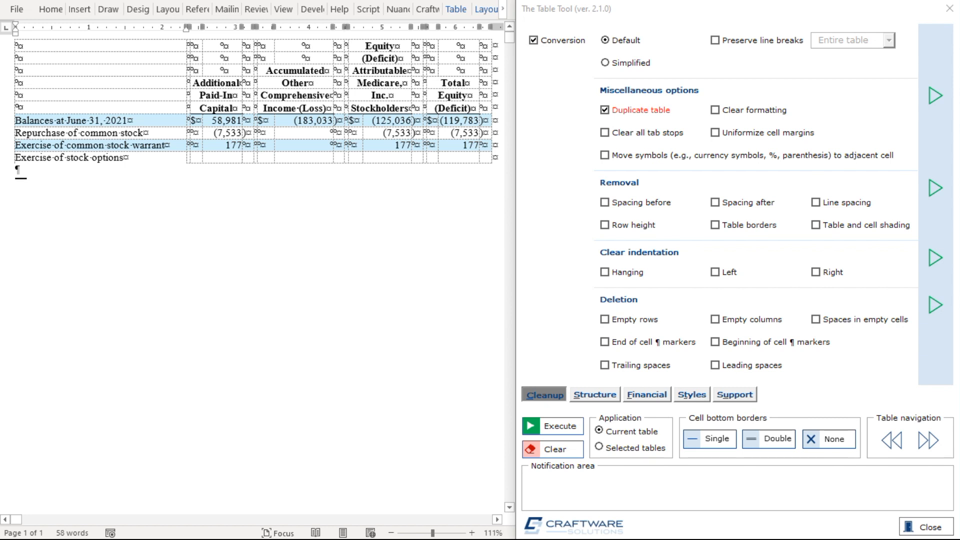
- Run the Default conversion on a duplicate equity table and label it "▲ Conversion After Merging Header Rows ▲ ▼ Straight Conversion ▼"
{"action": "left_click", "coordinate": [545, 429]}
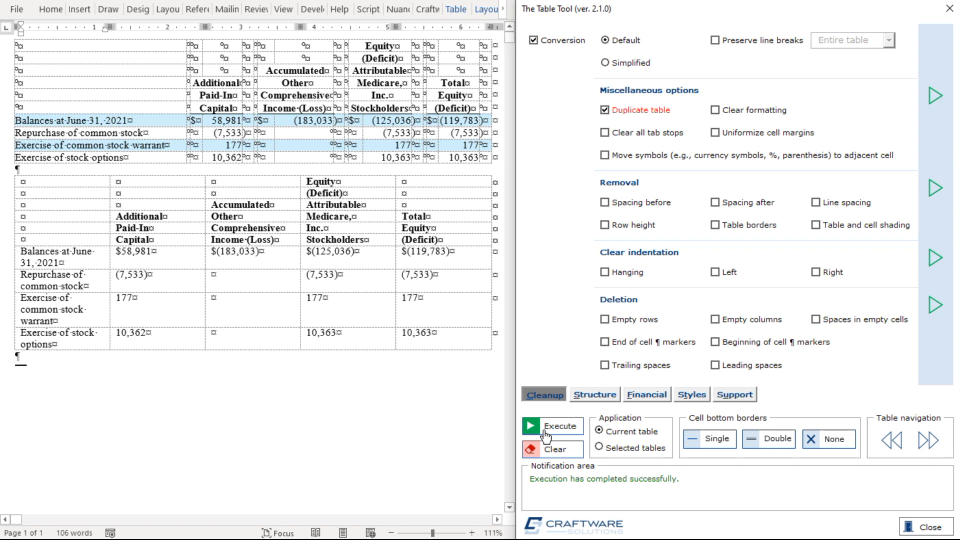
{"action": "left_click", "coordinate": [78, 173]}
{"action": "key", "text": "Return"}
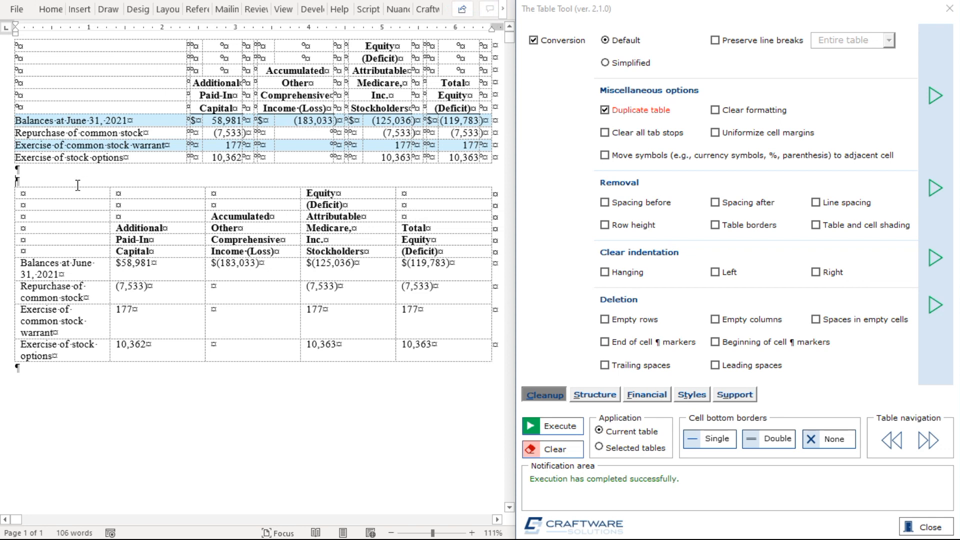
{"action": "type", "text": "▲ Conversion After Merging Header Rows ▲ ▼ Straight Conversion ▼"}
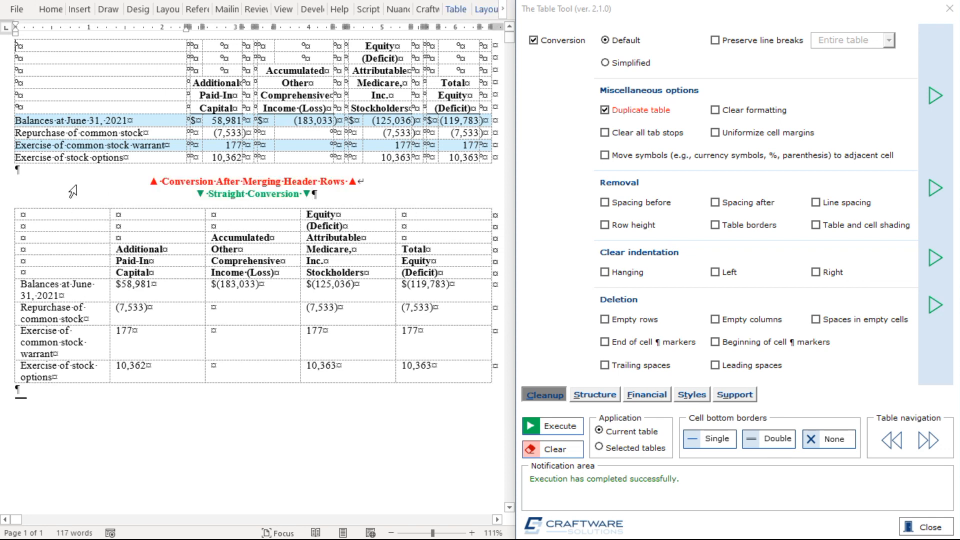
- In the original equity table, merge the header cells above the Additional Paid-In Capital column and the Accumulated Other Comprehensive Income (Loss) column
{"action": "left_click_drag", "start_coordinate": [197, 47], "coordinate": [250, 109]}
{"action": "key", "text": "alt"}
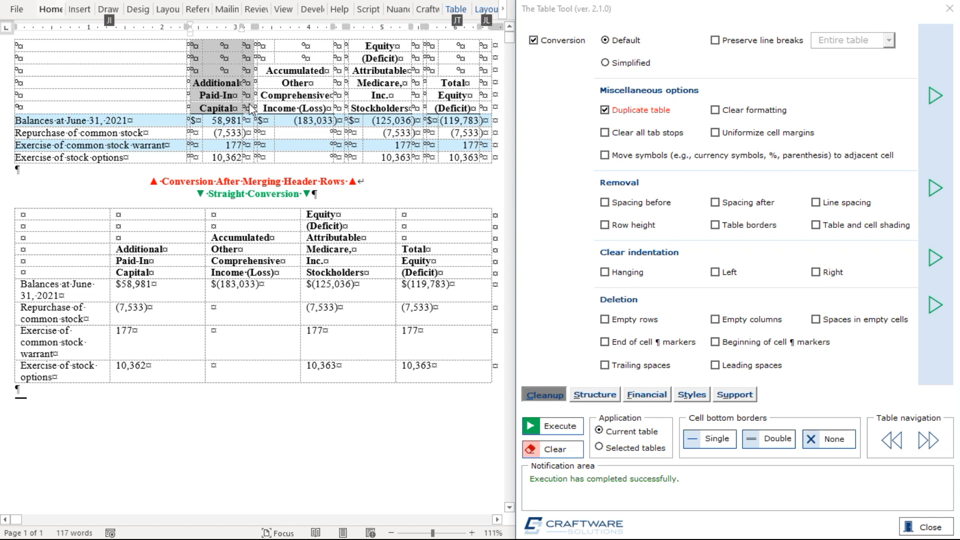
{"action": "key", "text": "j"}
{"action": "key", "text": "l"}
{"action": "key", "text": "m"}
{"action": "left_click_drag", "start_coordinate": [263, 46], "coordinate": [314, 114]}
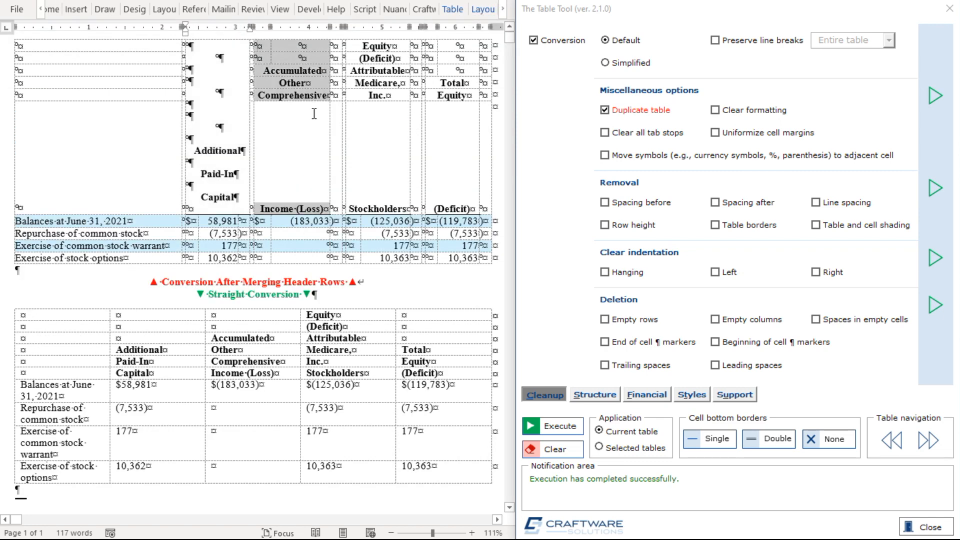
{"action": "key", "text": "alt+j"}
{"action": "key", "text": "l"}
{"action": "key", "text": "m"}
- Merge the header cells of the Equity (Deficit) Attributable Medicare, Inc. Stockholders column and of the Total Equity (Deficit) column
{"action": "left_click_drag", "start_coordinate": [361, 47], "coordinate": [407, 135]}
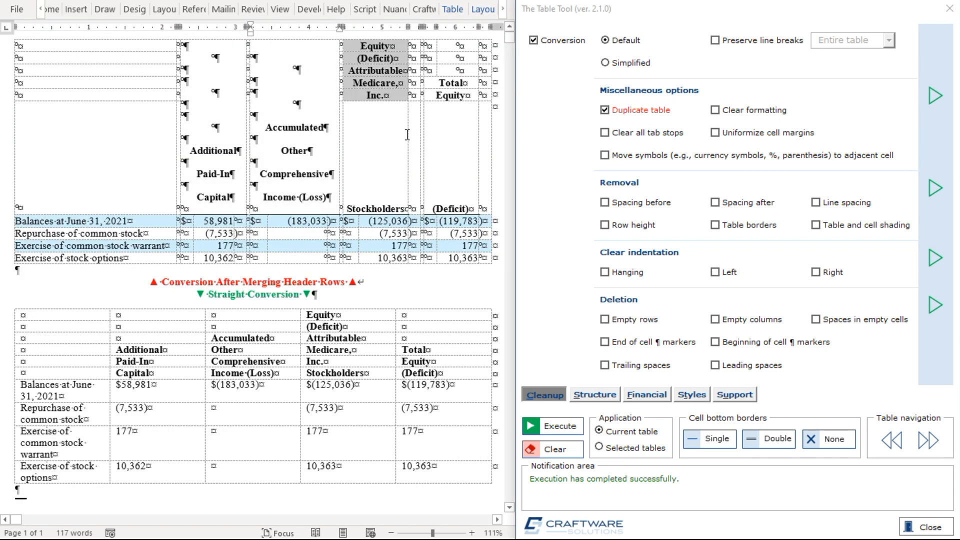
{"action": "key", "text": "alt+j"}
{"action": "key", "text": "l"}
{"action": "key", "text": "m"}
{"action": "left_click_drag", "start_coordinate": [455, 46], "coordinate": [486, 207]}
{"action": "key", "text": "alt+j"}
{"action": "key", "text": "l"}
{"action": "key", "text": "m"}
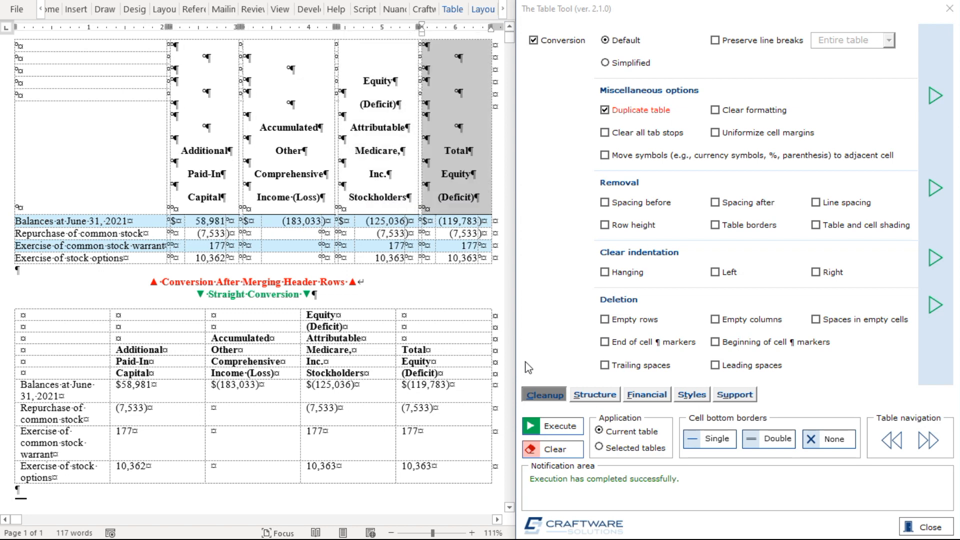
- Run the Default conversion on a duplicate of the merged-header equity table and delete the empty rows from the converted copy
{"action": "left_click", "coordinate": [552, 428]}
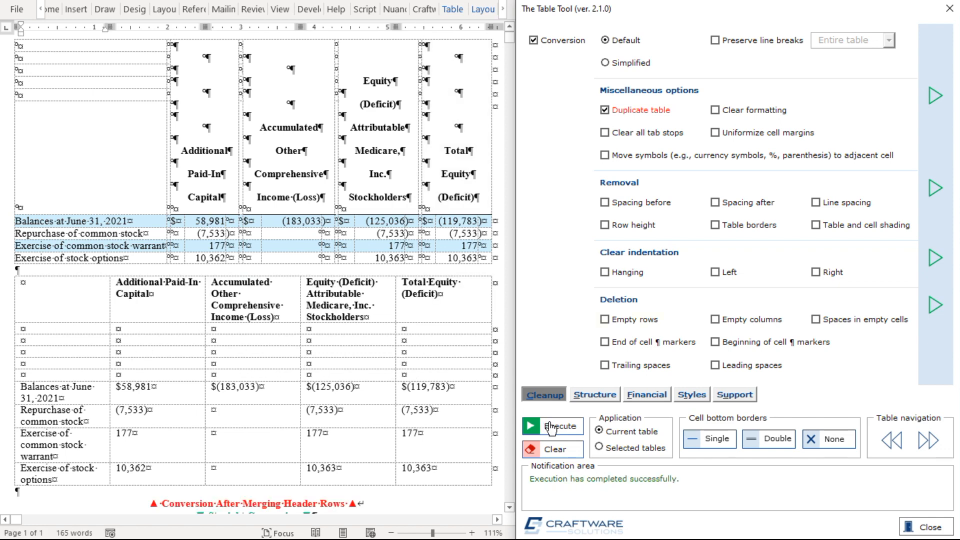
{"action": "left_click", "coordinate": [634, 320]}
{"action": "left_click", "coordinate": [933, 310]}
{"action": "scroll", "coordinate": [504, 387], "scroll_direction": "down", "scroll_amount": 3}
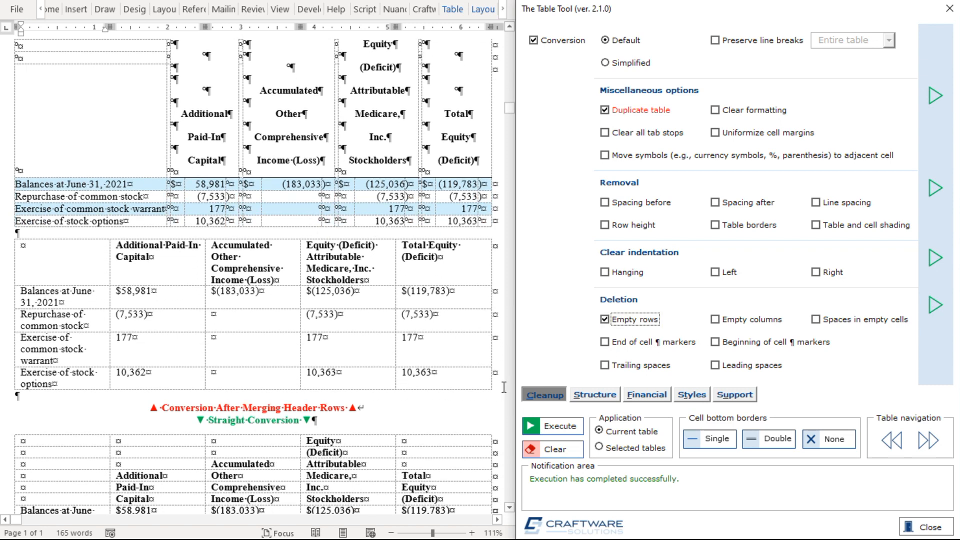
{"action": "scroll", "coordinate": [504, 387], "scroll_direction": "down", "scroll_amount": 3}
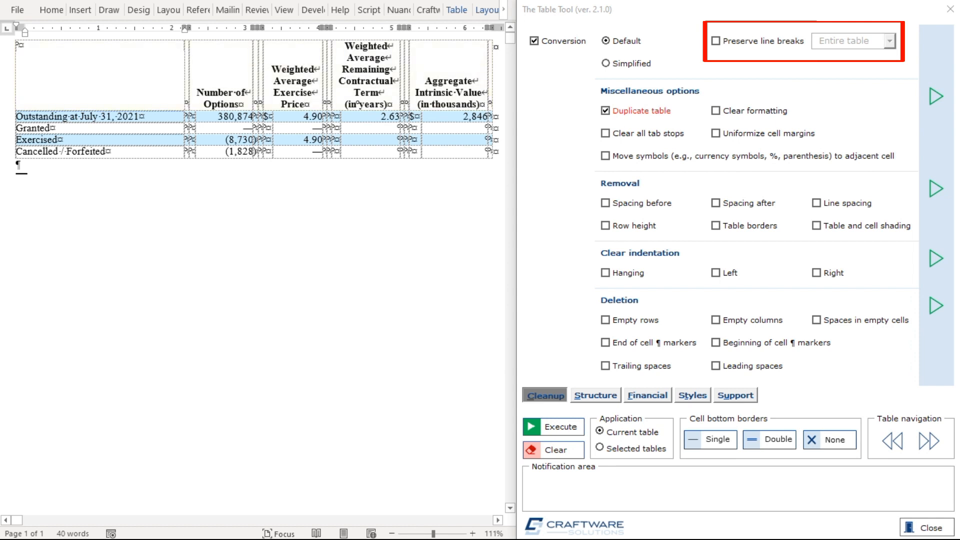
- Set the stock options table's conversion to preserve line breaks in the first row only
{"action": "left_click", "coordinate": [772, 41]}
{"action": "left_click", "coordinate": [836, 40]}
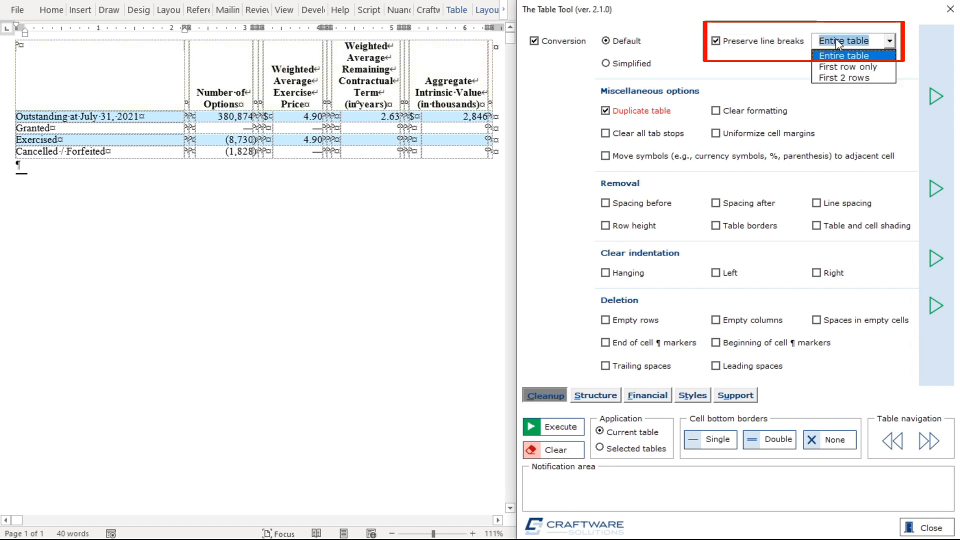
{"action": "left_click", "coordinate": [842, 66]}
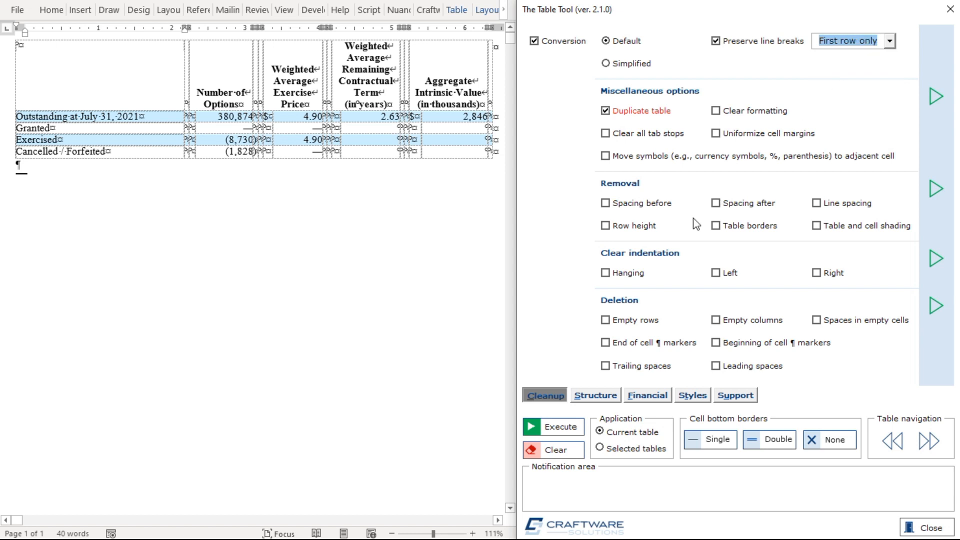